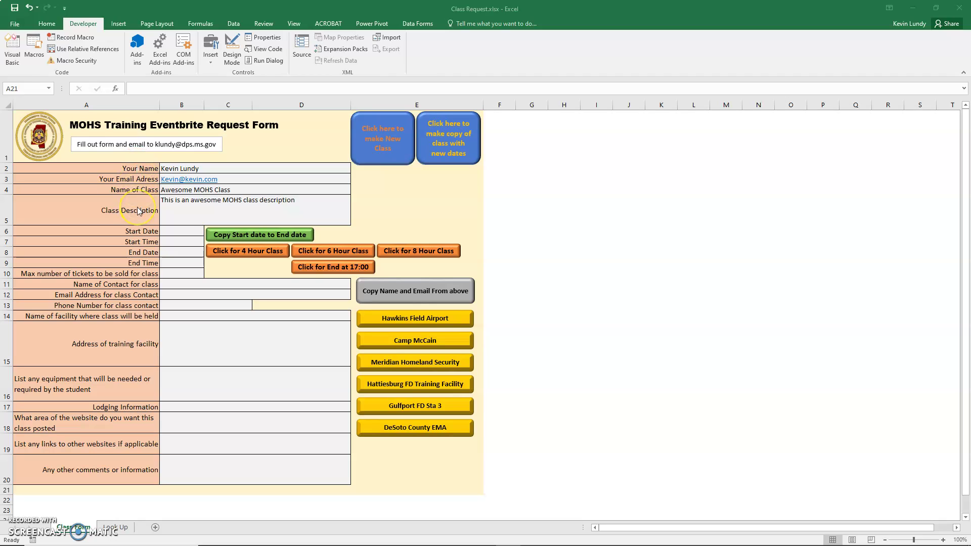
Step: Set the class start to 12/1/2020 at 08:00 and copy the start date to the end date
left_click(170, 232)
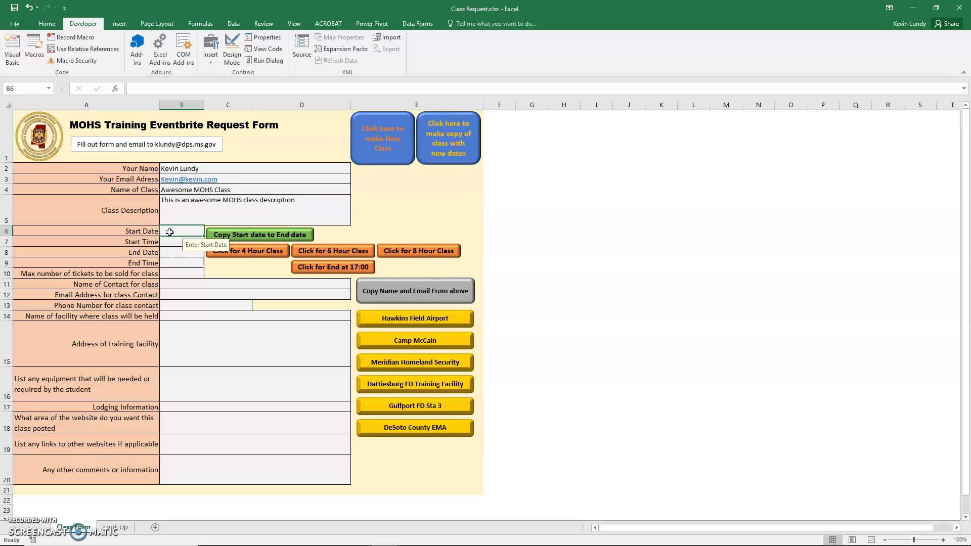
type("12")
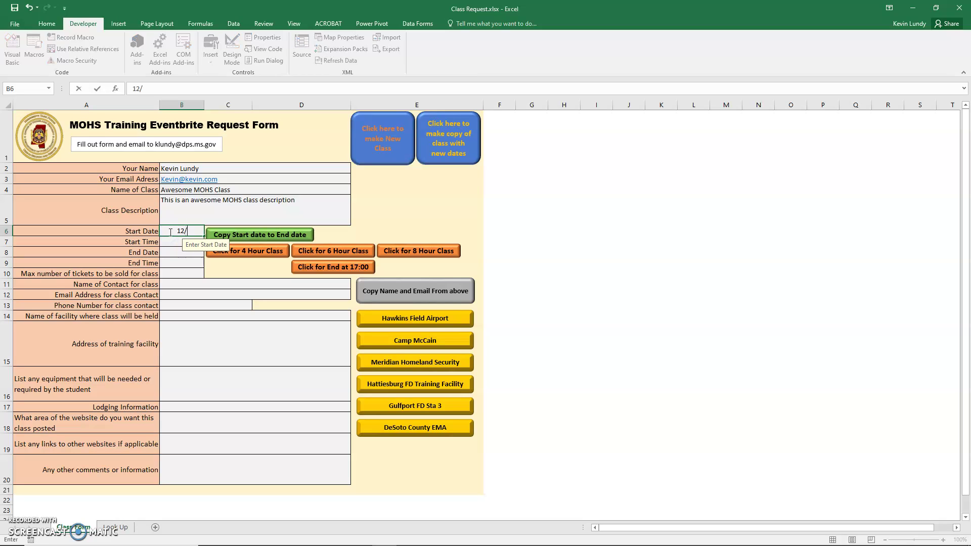
type("/1/2020")
key("Return")
type("08")
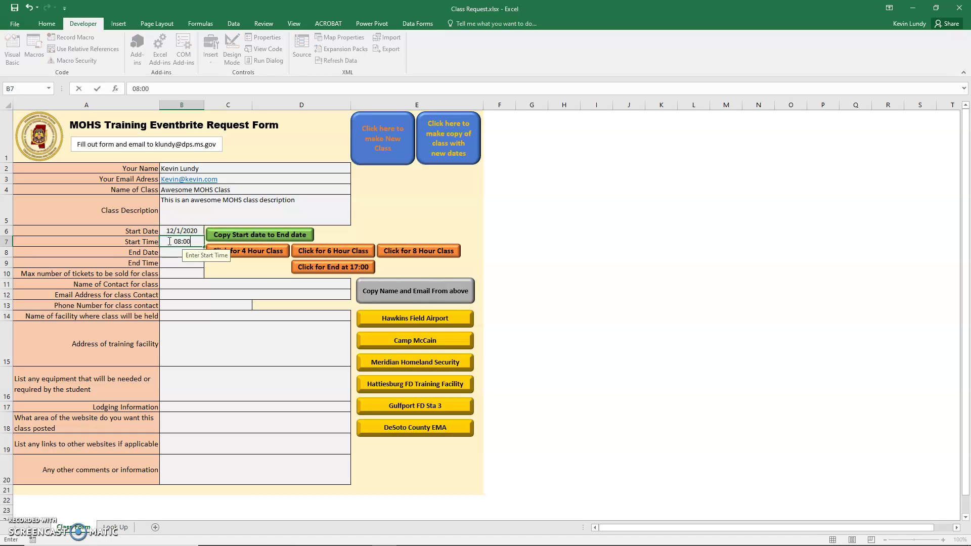
type(":00")
left_click(379, 231)
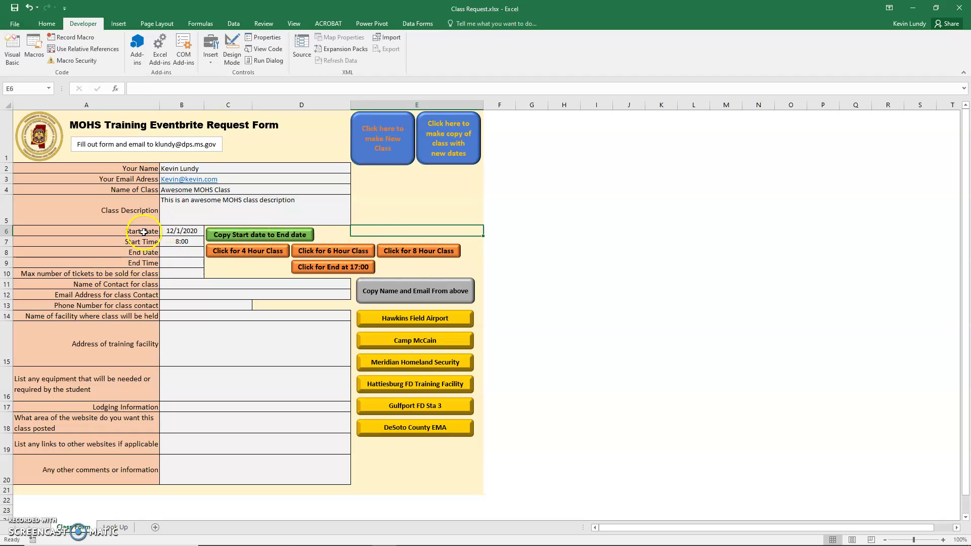
left_click(226, 235)
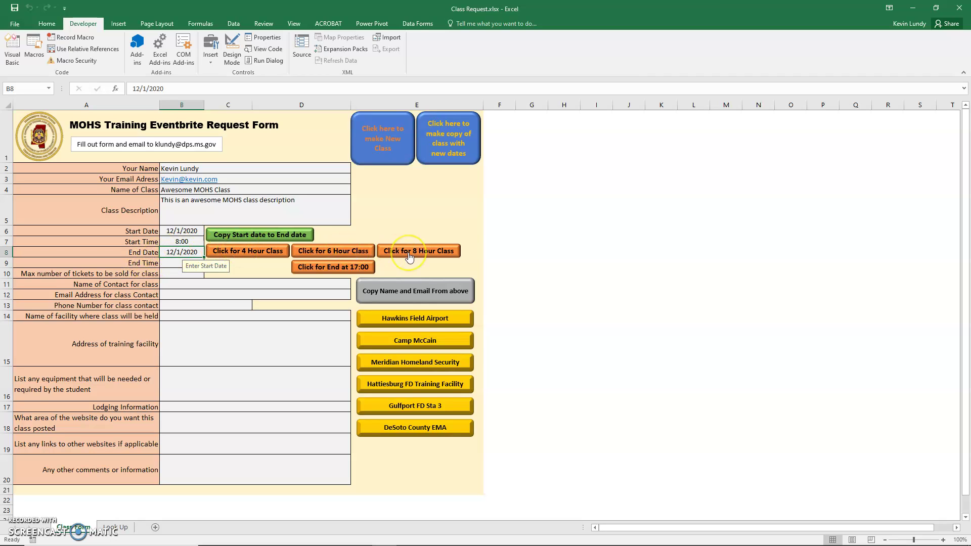
Step: Try the 4-hour, 6-hour and 8-hour class presets for the end time
left_click(267, 251)
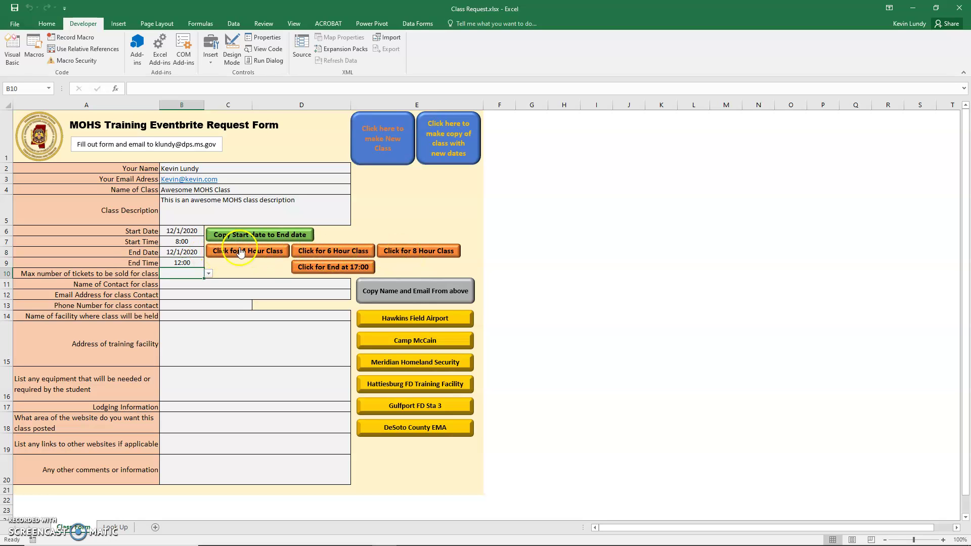
left_click(321, 251)
left_click(396, 250)
Step: Set the class end time to 17:00 with its preset and the maximum number of tickets to 30
left_click(327, 271)
left_click(329, 272)
left_click(50, 276)
left_click(208, 274)
left_click(191, 315)
type("30")
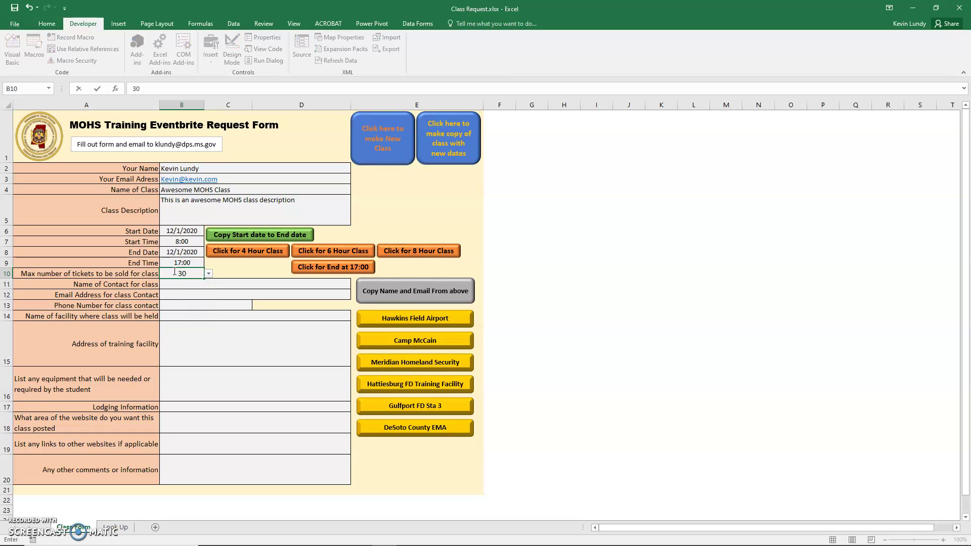
Step: Copy the requester's name and email into the class contact fields and enter the contact's phone number
left_click(172, 283)
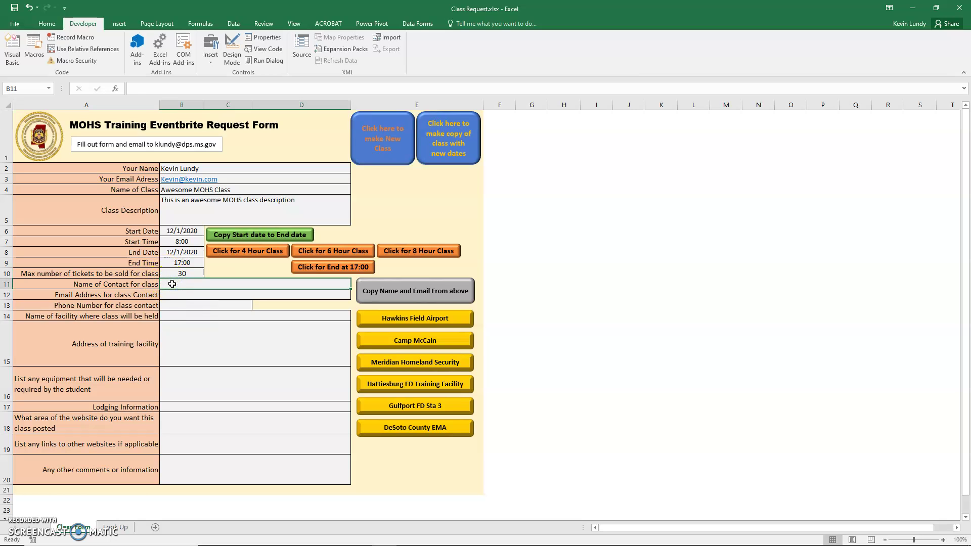
left_click(109, 297)
left_click(393, 296)
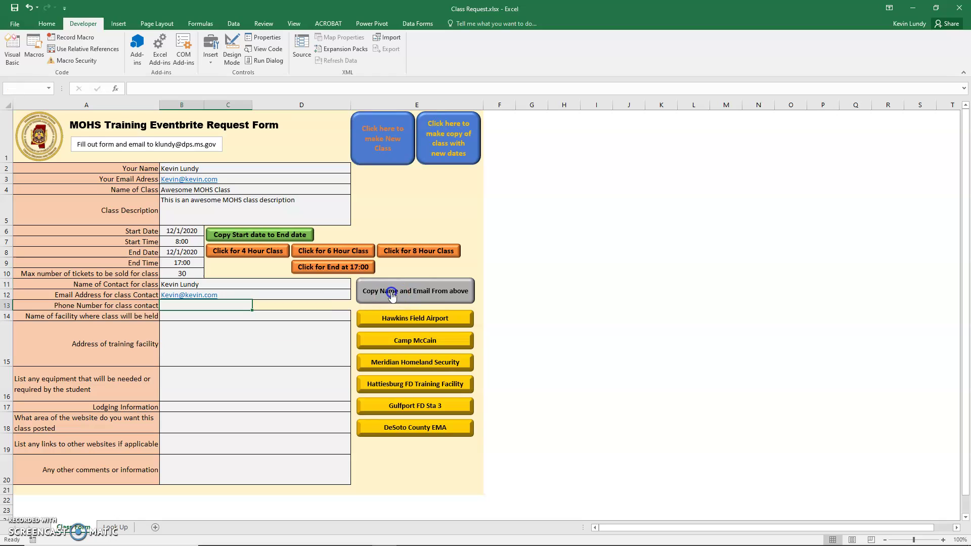
left_click(148, 310)
type("555")
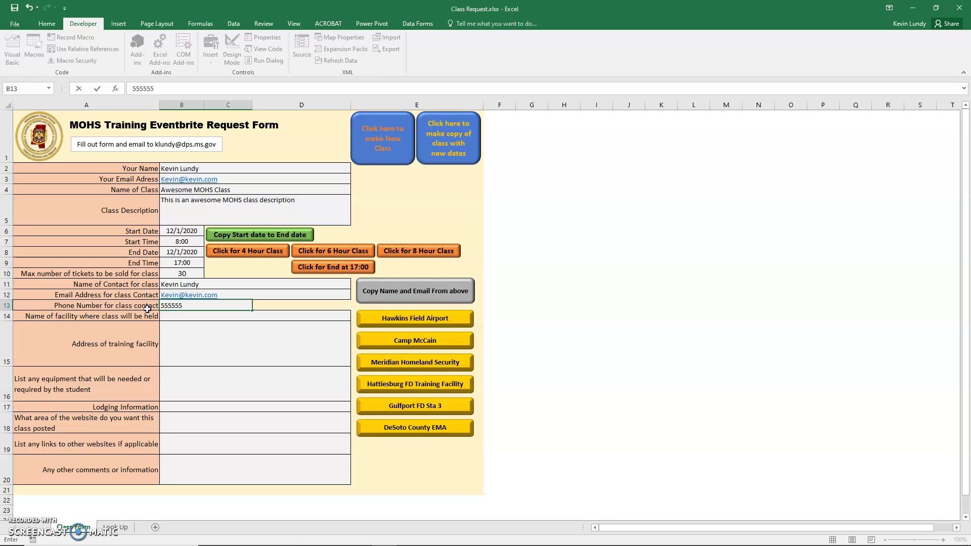
type("-555-5555")
key("Return")
Step: Try the facility presets for Hawkins Field Airport, Camp McCain, Meridian Homeland Security, Hattiesburg FD Training Facility and Gulfport FD Sta 3
left_click(75, 323)
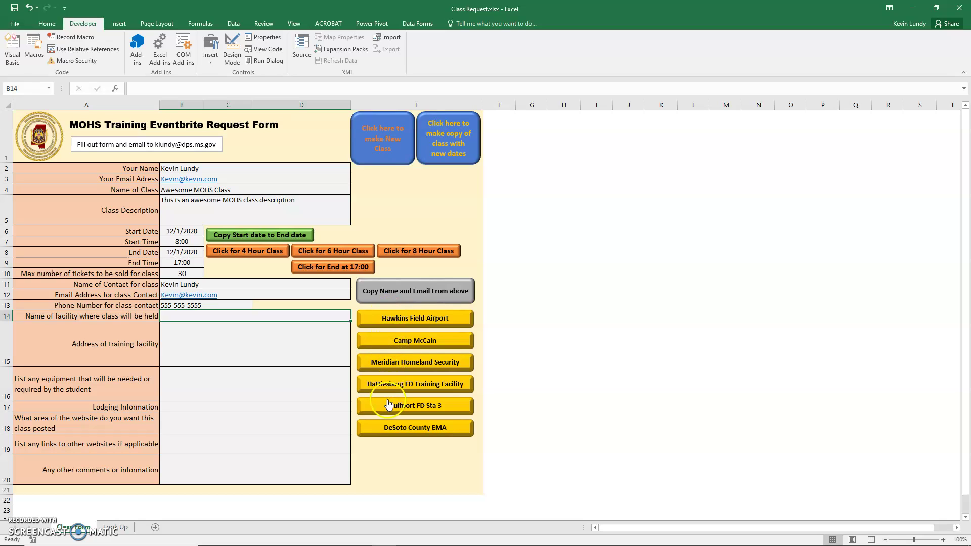
left_click(389, 318)
left_click(390, 340)
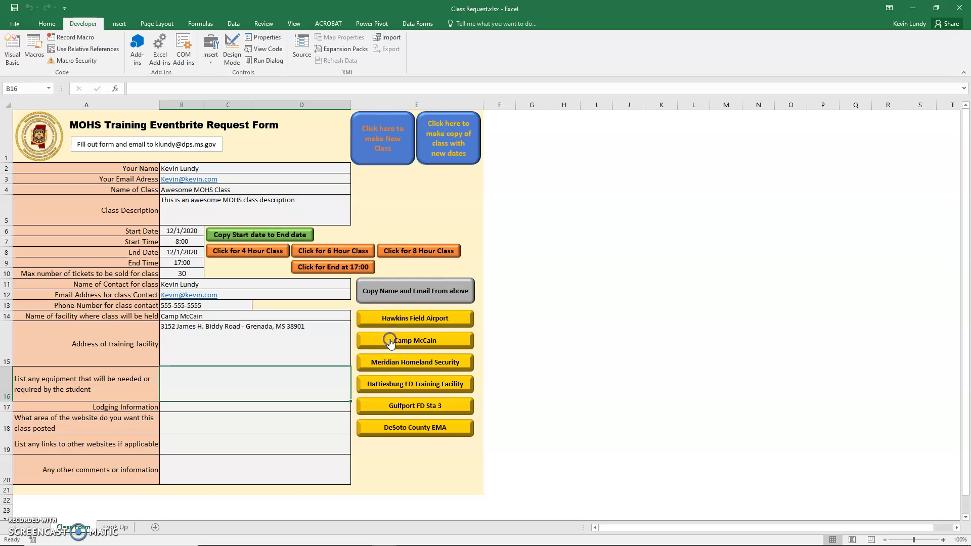
left_click(391, 362)
left_click(392, 384)
left_click(395, 405)
Step: Fill in the training facility with the DeSoto County EMA preset and enter "bring some stuff" as the required equipment
left_click(395, 428)
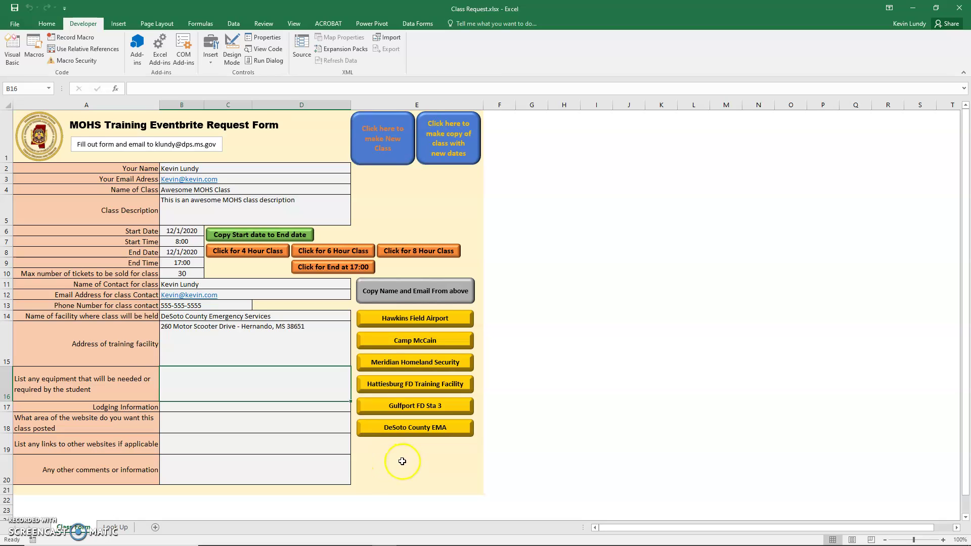
left_click(251, 386)
type("bring some")
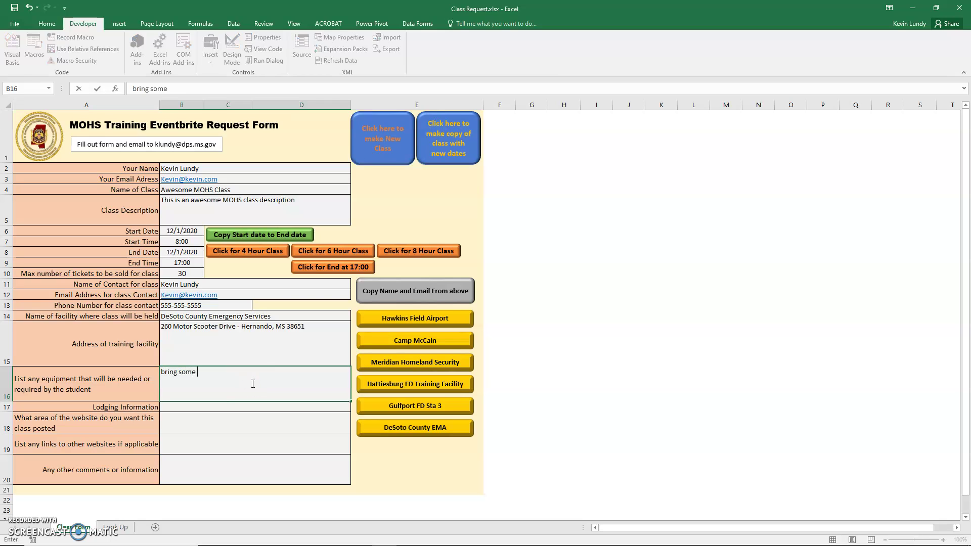
type(" stuff")
key("Tab")
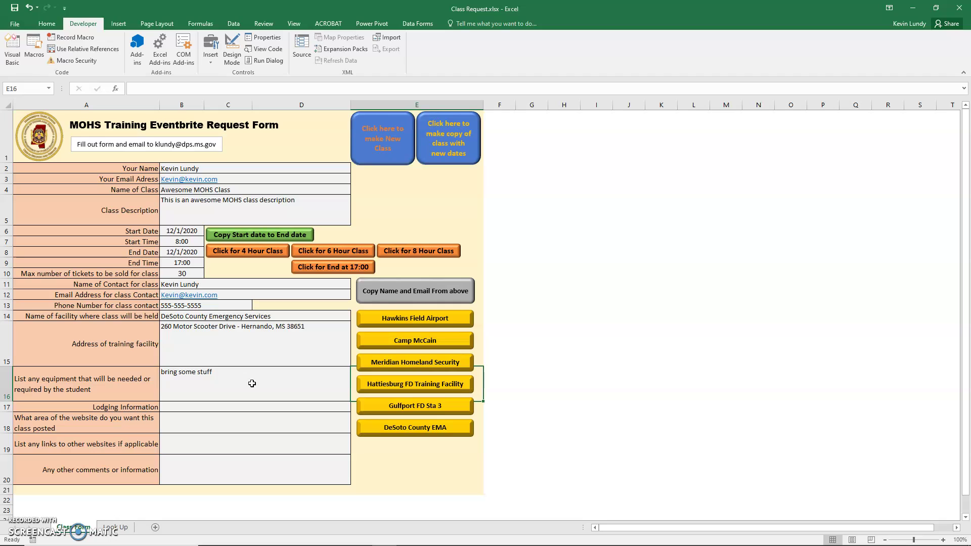
Step: Enter "n/a dough's inn in meridian" as lodging information and choose MOHS Task Force Page as the website area
left_click(239, 405)
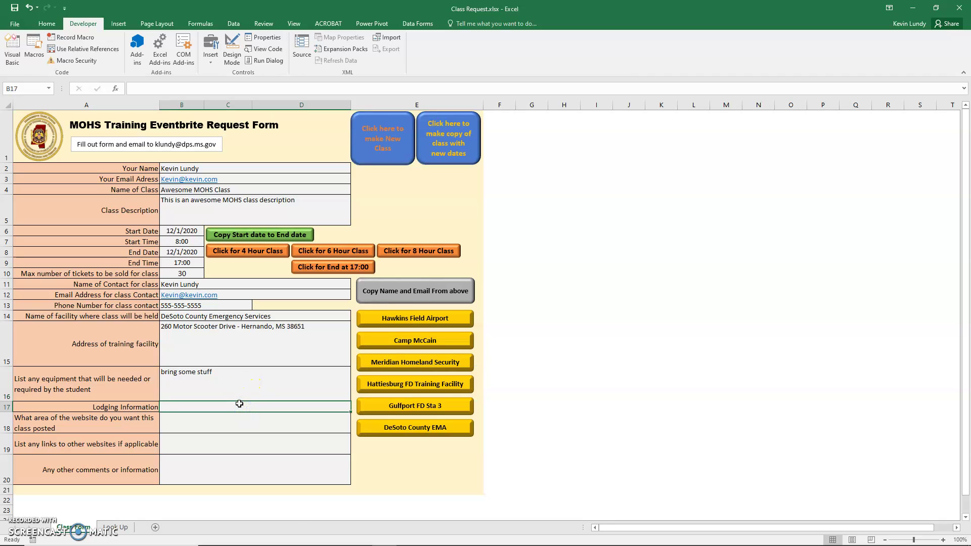
type("n/a dough's inn in meridian")
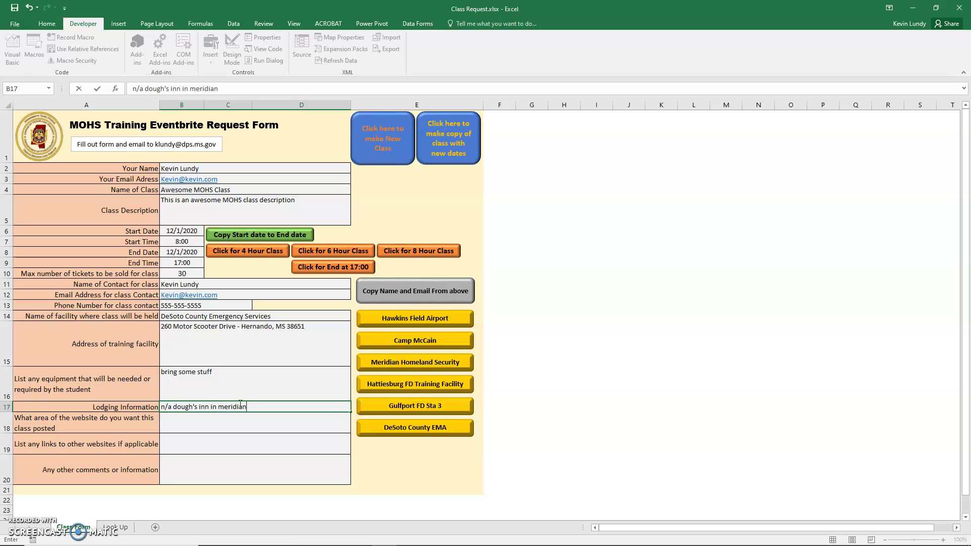
key("Tab")
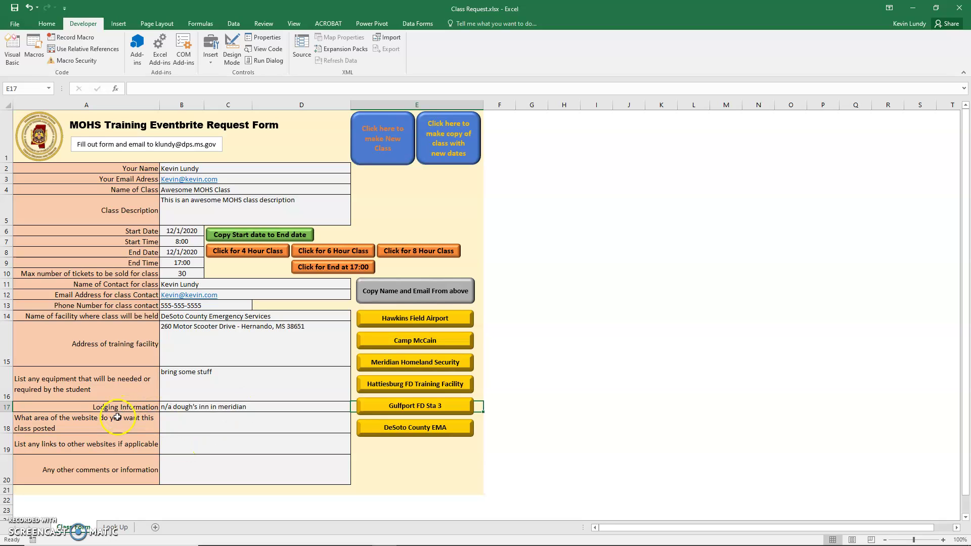
left_click(170, 423)
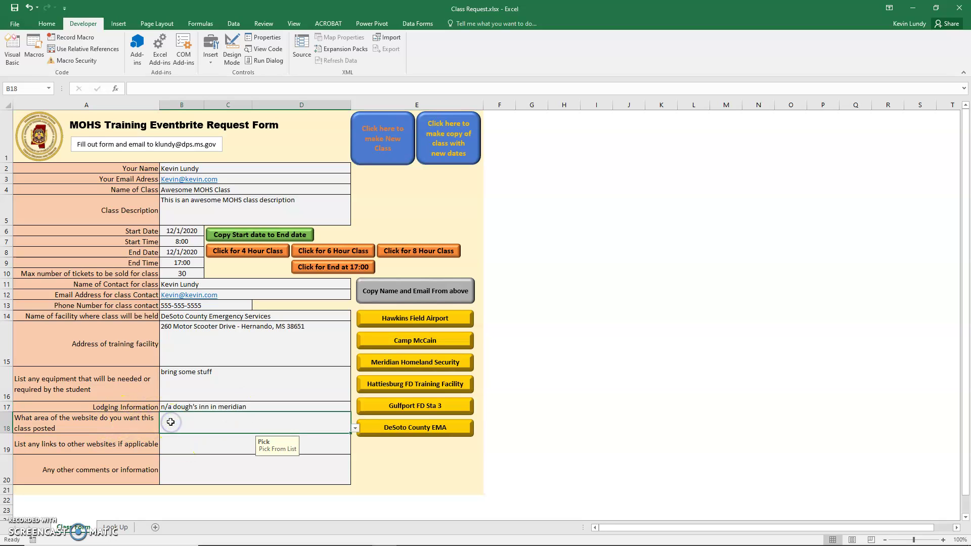
left_click(354, 429)
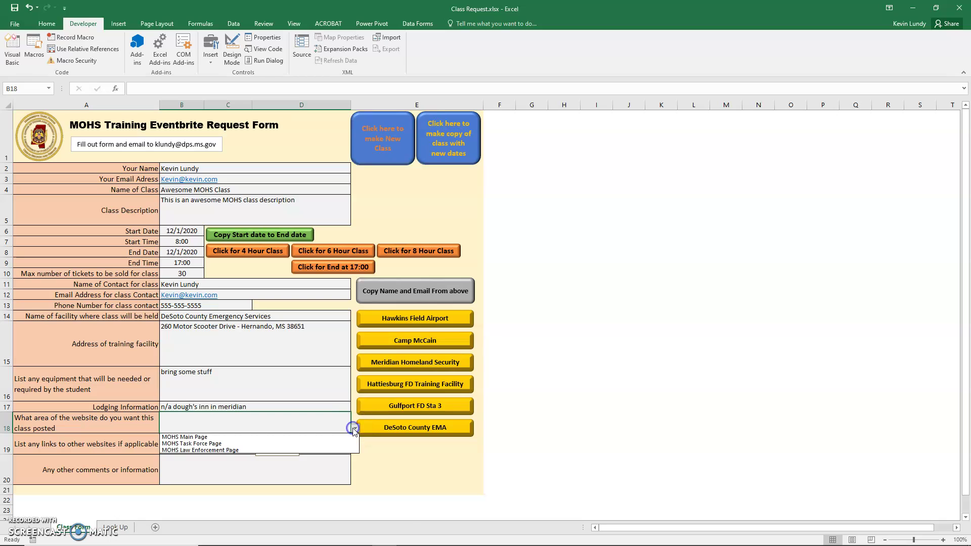
left_click(215, 444)
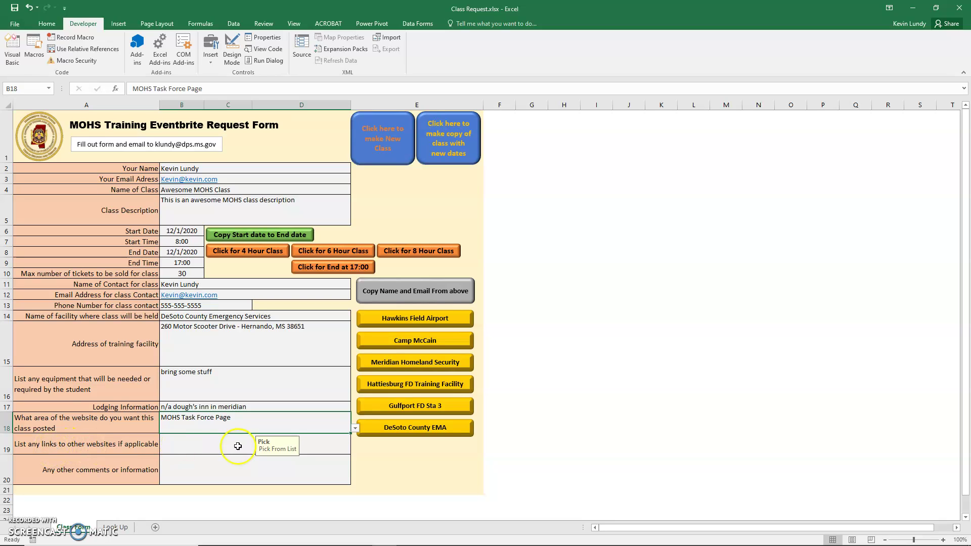
Step: Enter "put it here" for links to other websites and "blah blah" for other comments
left_click(194, 451)
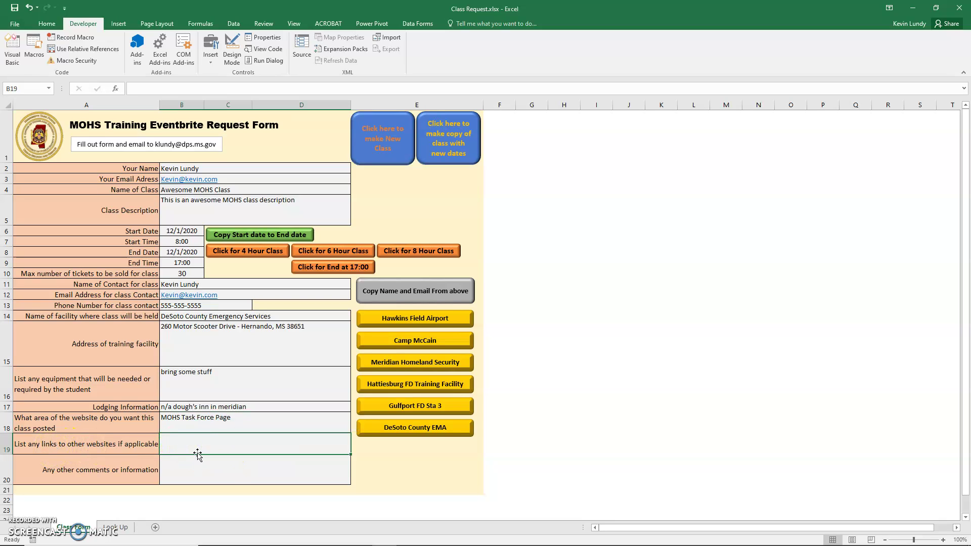
left_click(200, 445)
type("put it here")
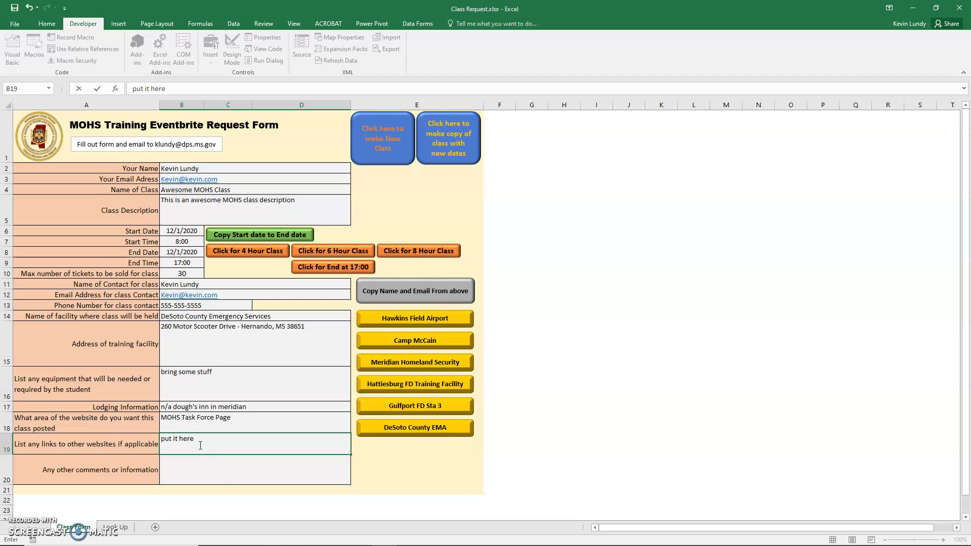
left_click(212, 470)
type("bla")
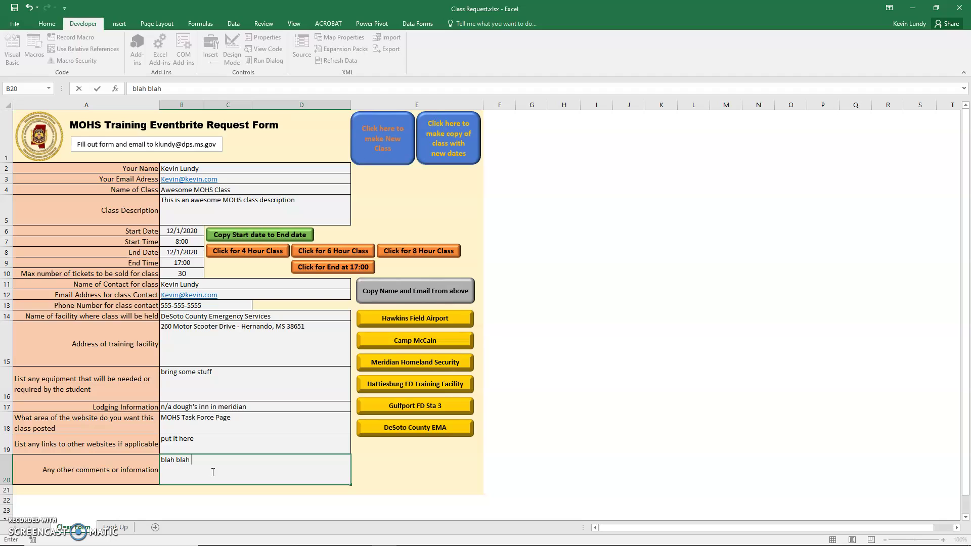
type("h blah")
left_click(9, 8)
Step: Create a new class form sheet, and make a copy of the completed Class Form for new dates
left_click(376, 147)
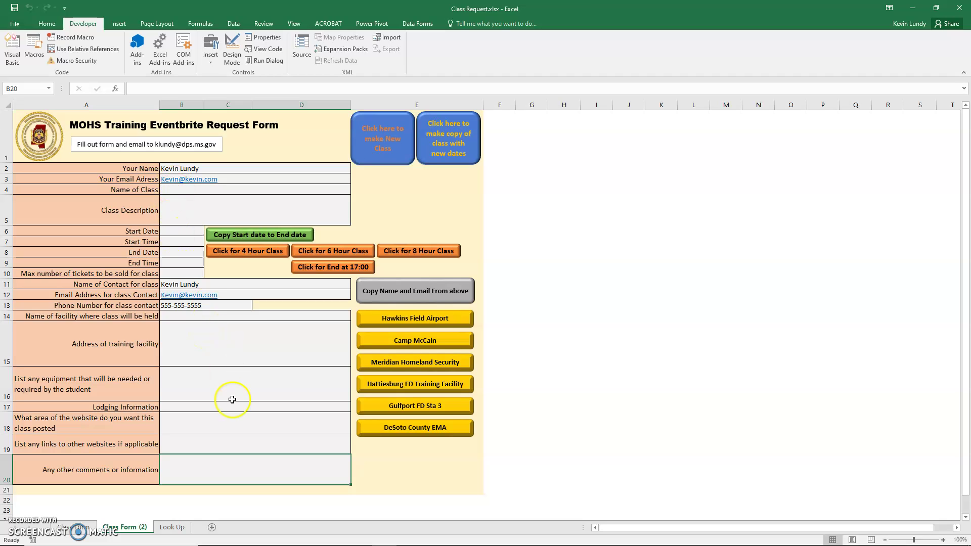
left_click(73, 527)
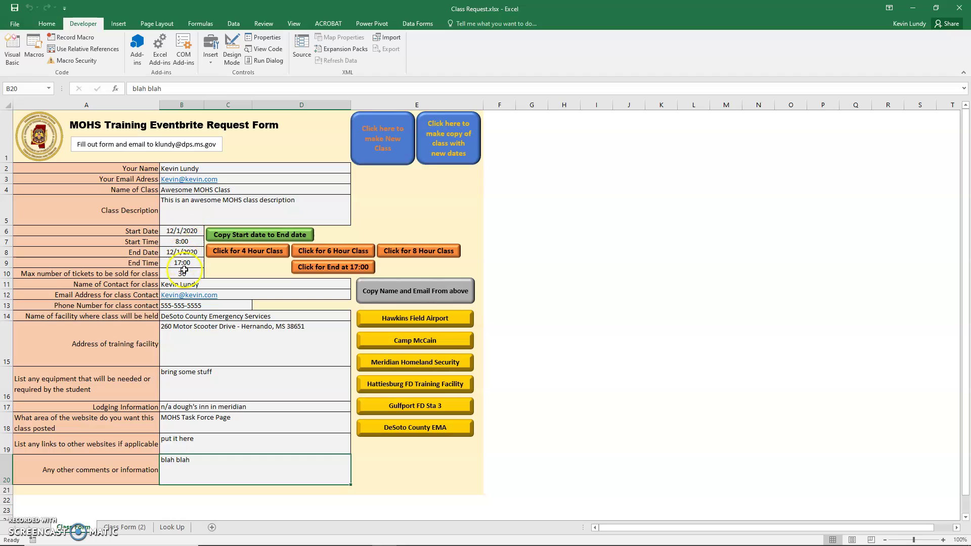
left_click(444, 138)
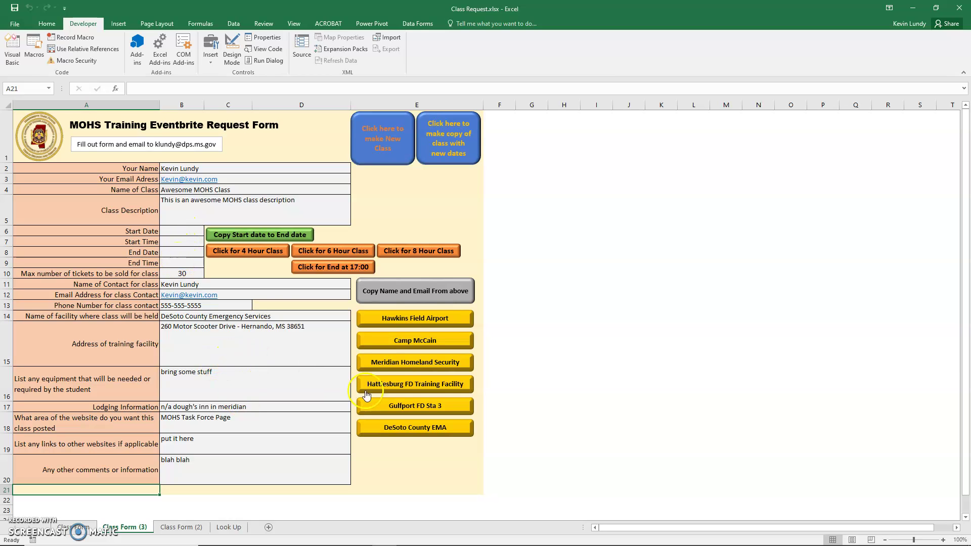
Step: Try the Gulfport FD Sta 3 facility preset on the copied form, and set the facility back to DeSoto County EMA
left_click(399, 407)
left_click(399, 428)
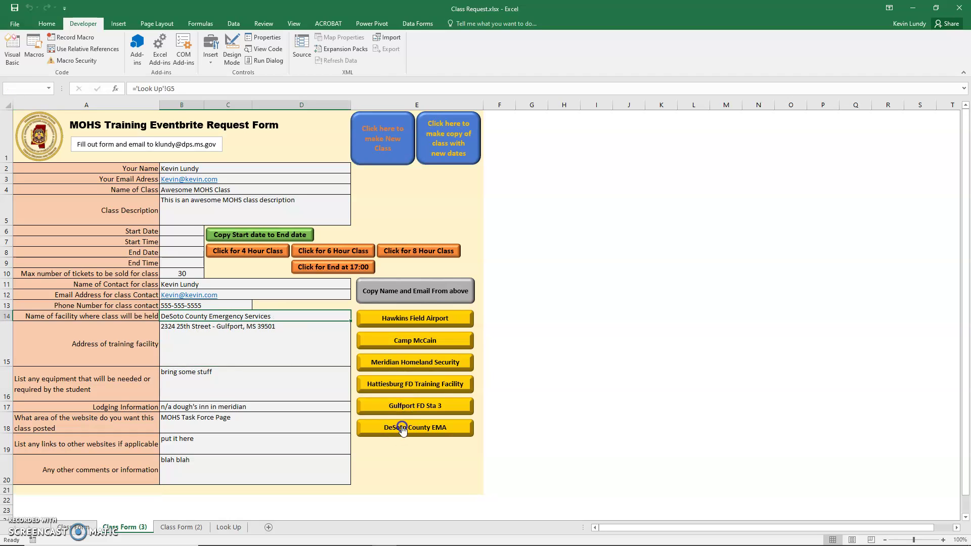